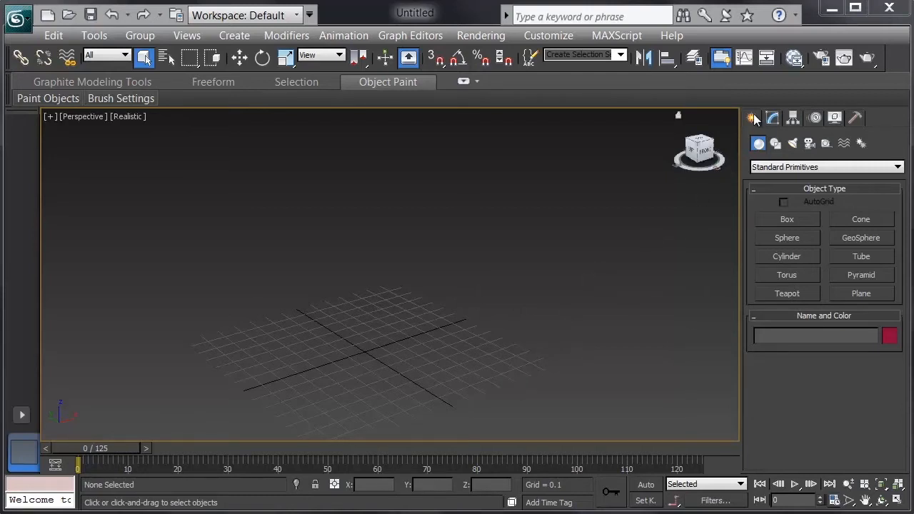
Create a standing biped near the centre of the grid and finish the Biped command.
click(863, 144)
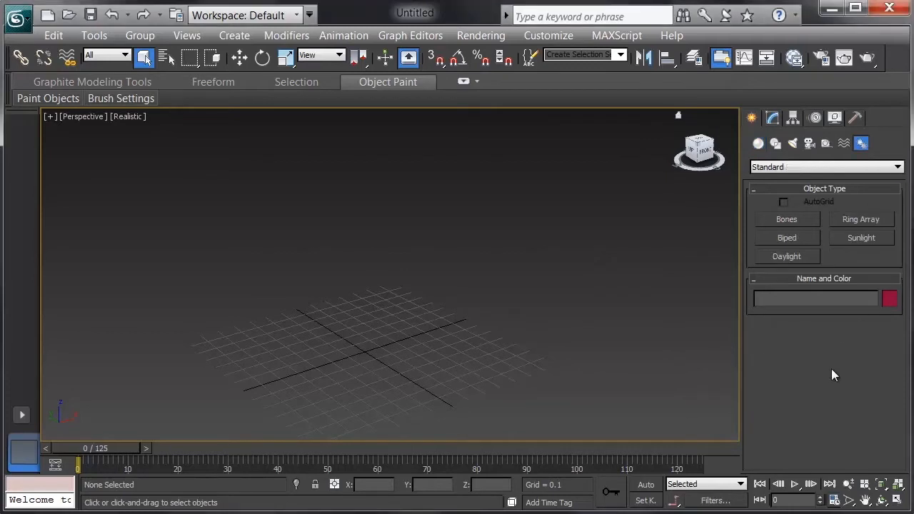
click(796, 242)
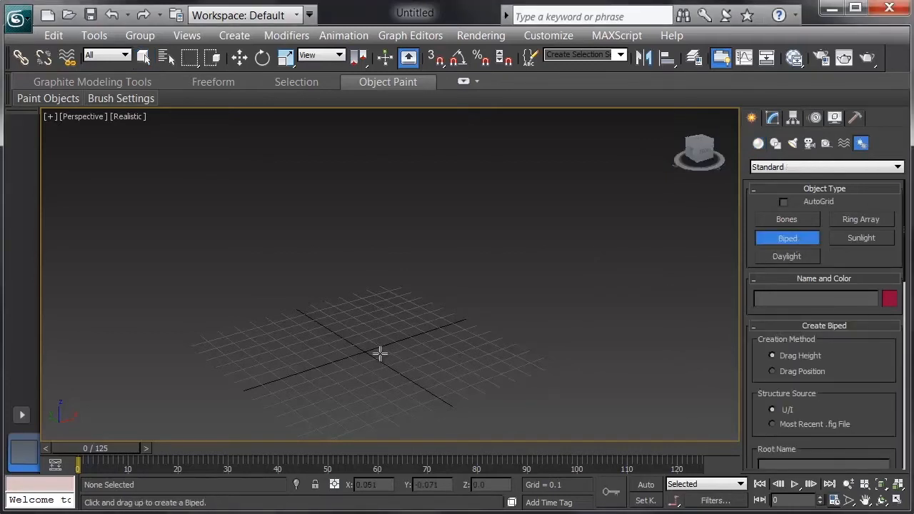
drag(380, 352, 416, 306)
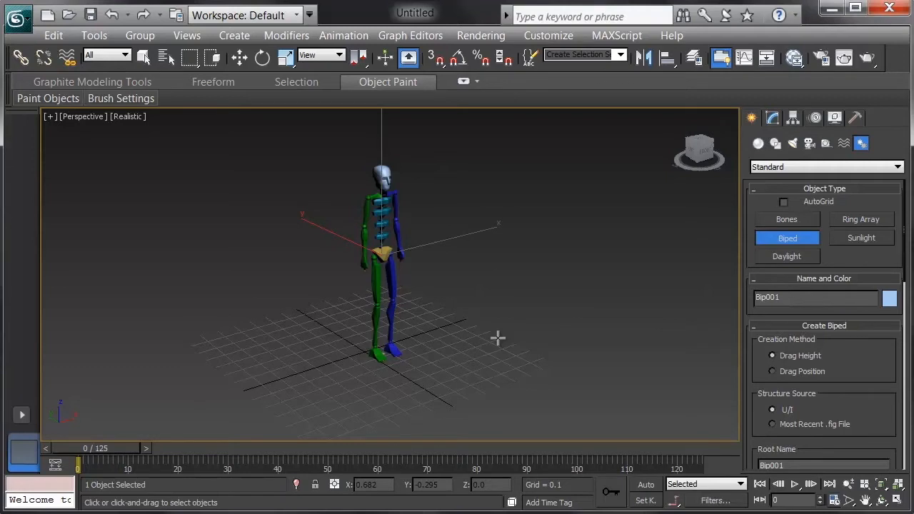
right_click(498, 338)
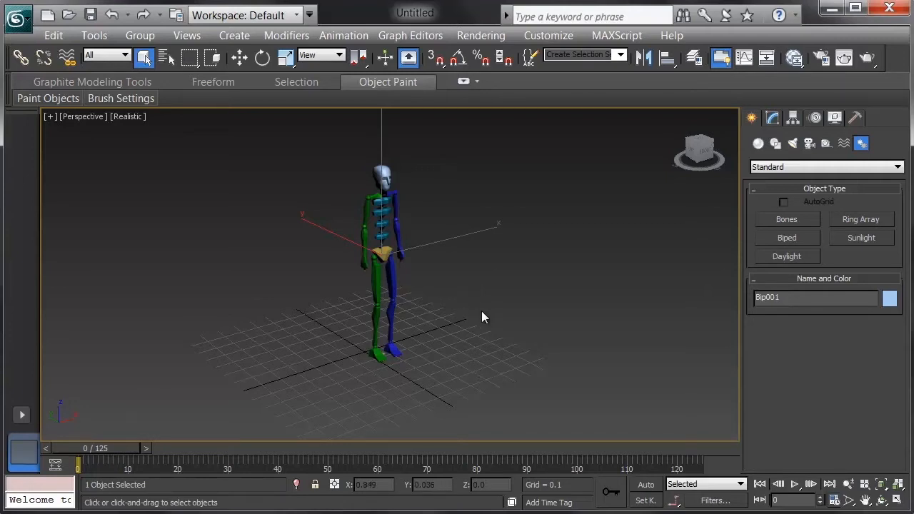
middle_drag(449, 288, 458, 303)
scroll(459, 303, up, 3)
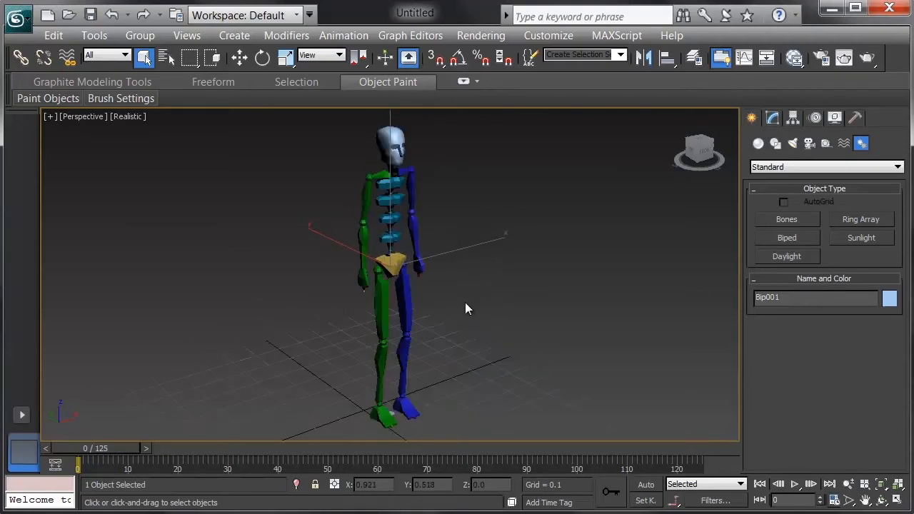
Turn on Figure Mode for the biped and bring up its Structure settings.
click(819, 119)
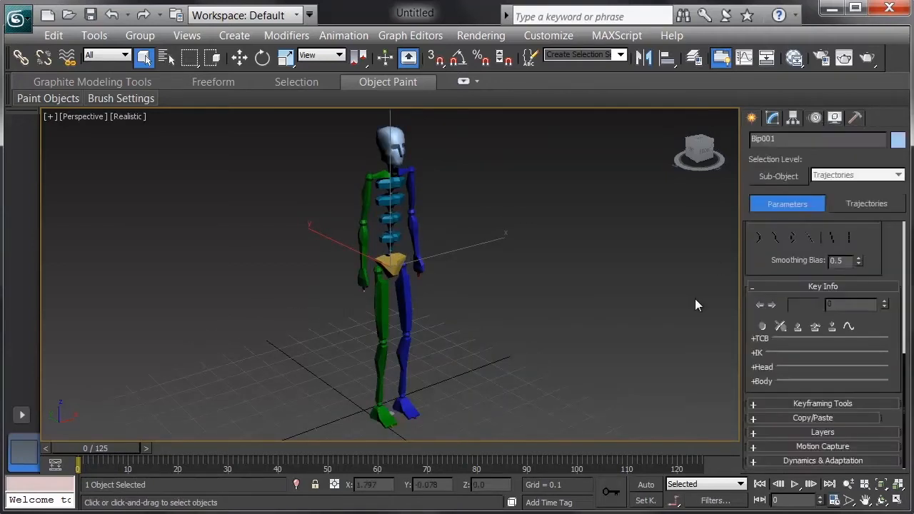
drag(758, 270, 752, 511)
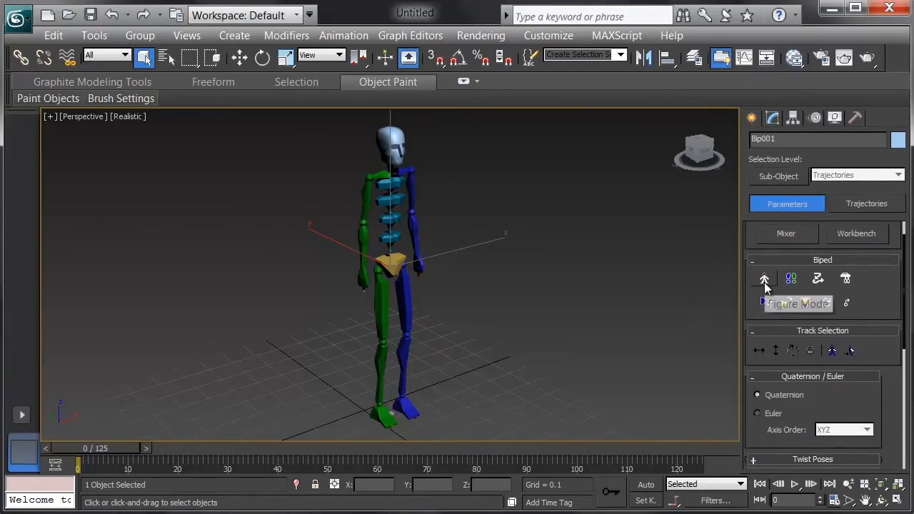
click(764, 282)
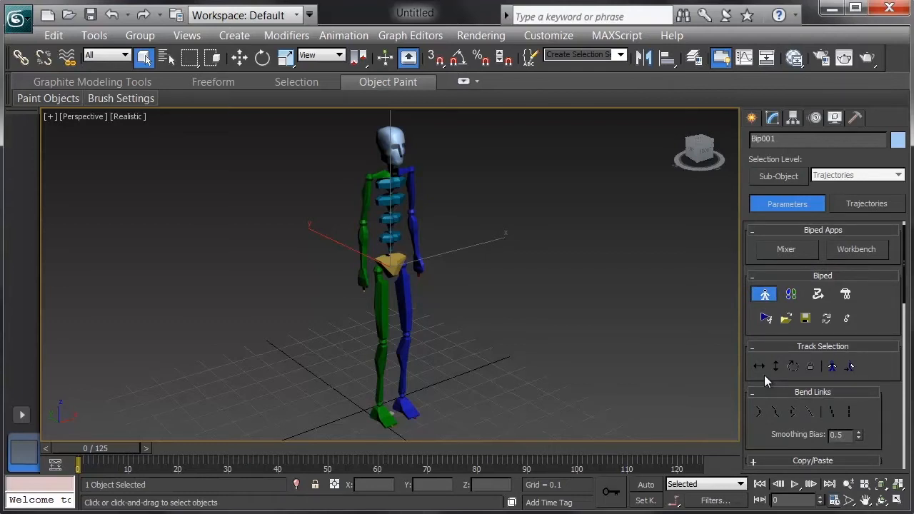
drag(746, 422, 765, 178)
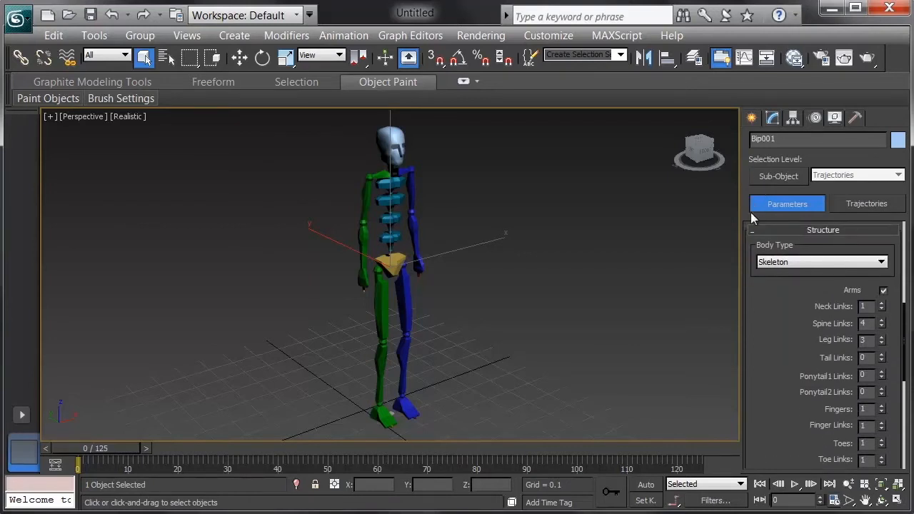
Try the Male body type on the biped and restore the Skeleton body type.
click(819, 262)
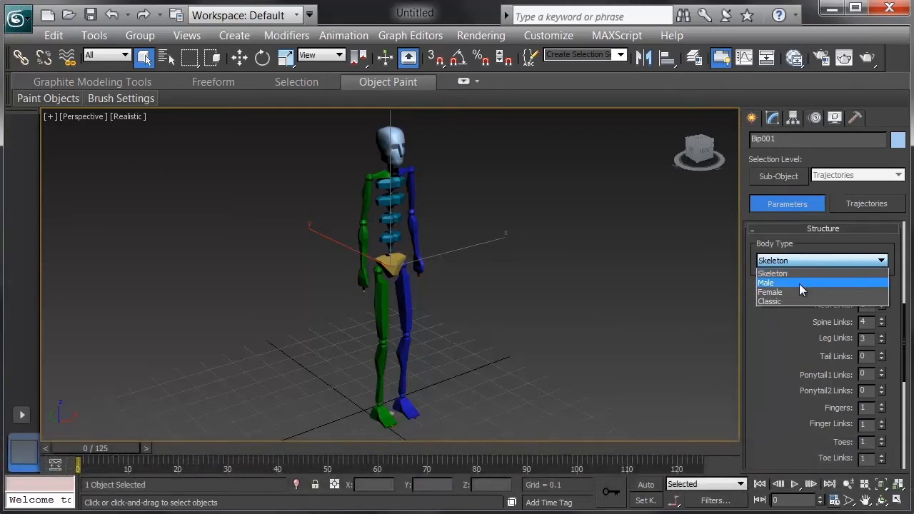
click(799, 283)
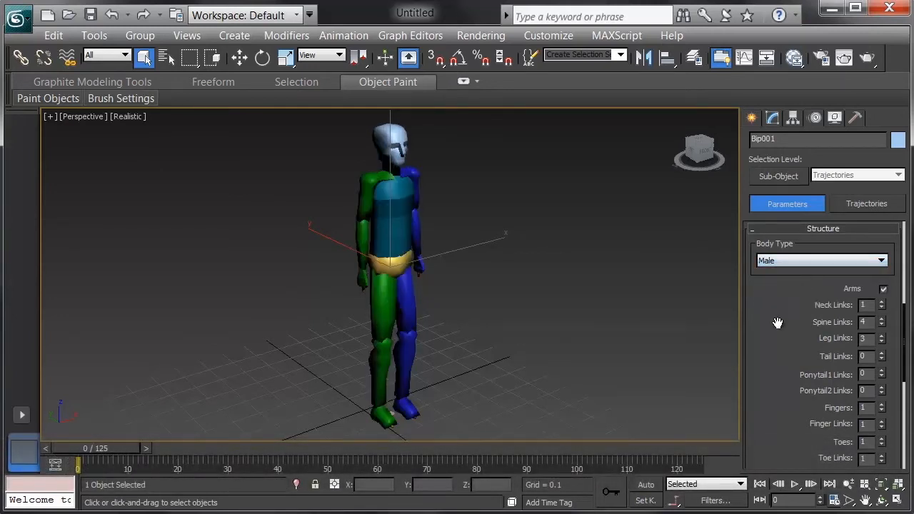
click(799, 267)
click(799, 270)
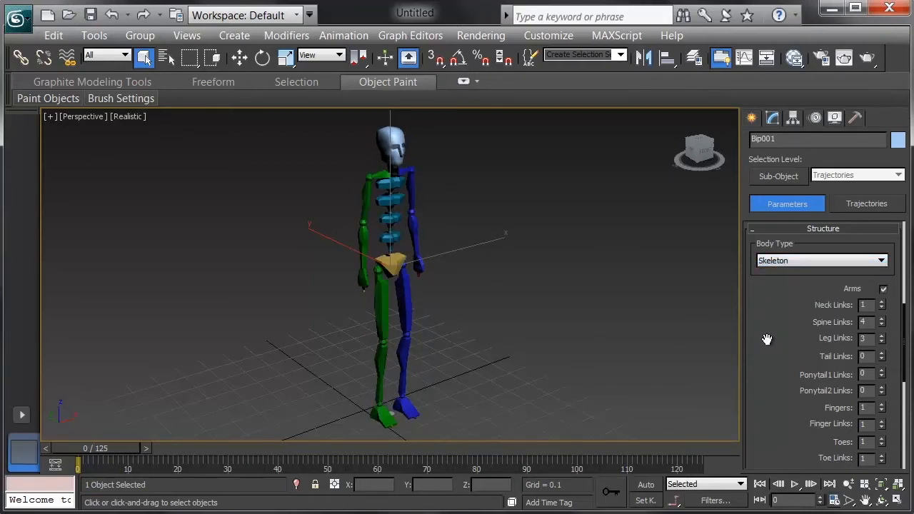
Set the biped's neck links to 3 and its spine links to 5.
click(882, 302)
click(882, 303)
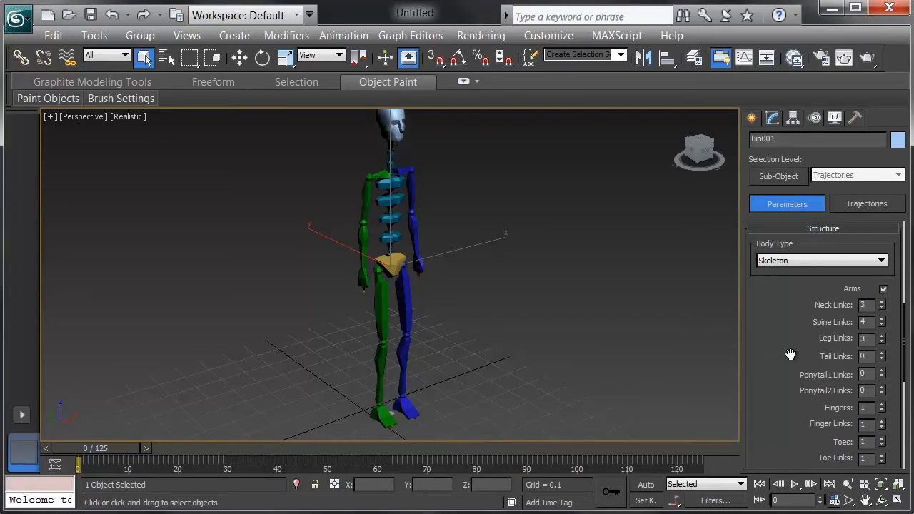
click(881, 319)
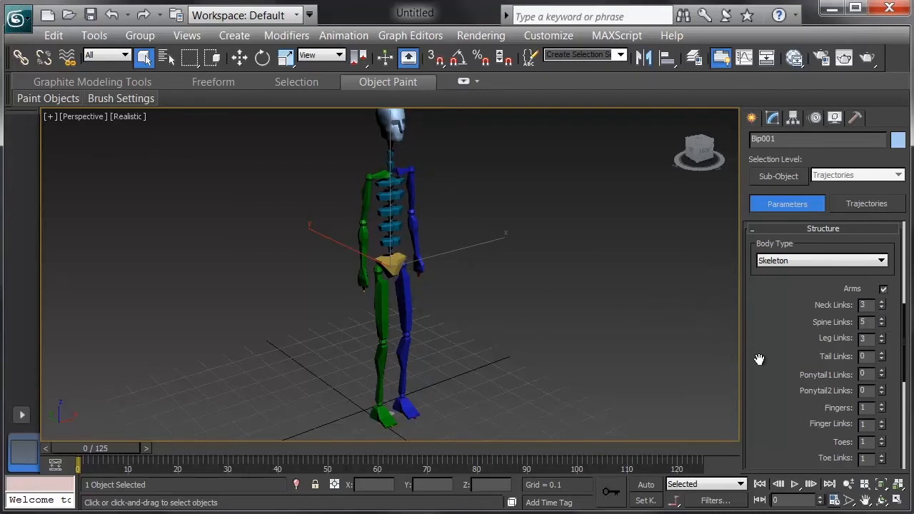
Give the biped a tail with 5 links and view it from the side.
click(883, 355)
click(882, 355)
click(883, 355)
click(883, 355)
click(882, 354)
alt+middle_drag(417, 350, 418, 312)
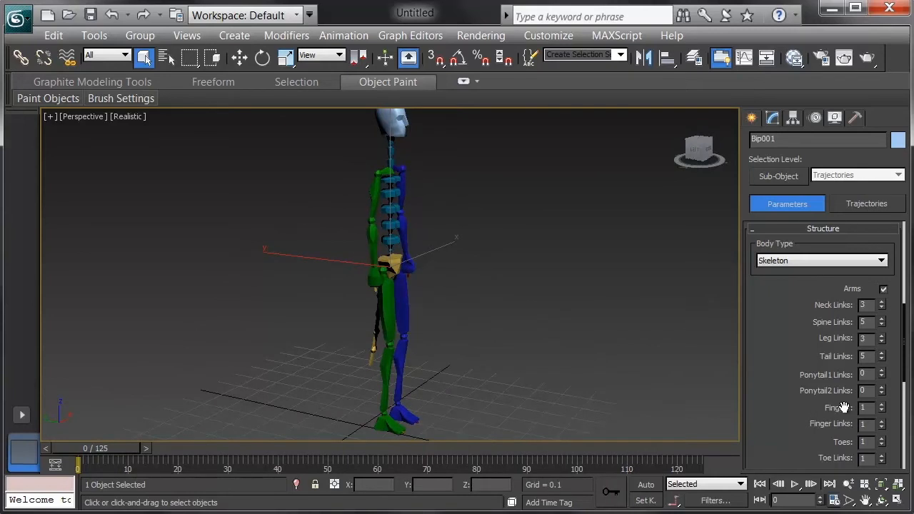
Set the biped's fingers to 4 and its finger links to 4.
click(882, 404)
click(882, 405)
click(882, 405)
alt+middle_drag(460, 350, 435, 264)
scroll(435, 255, up, 5)
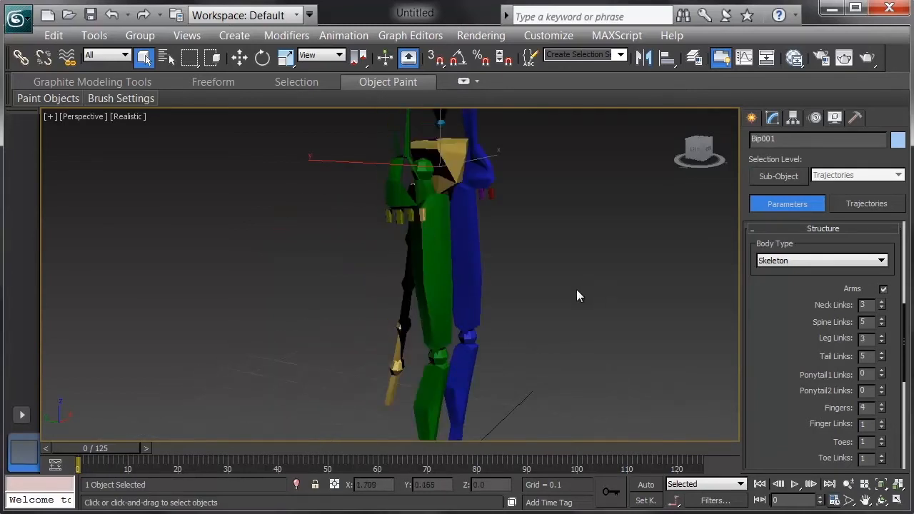
middle_drag(576, 289, 551, 311)
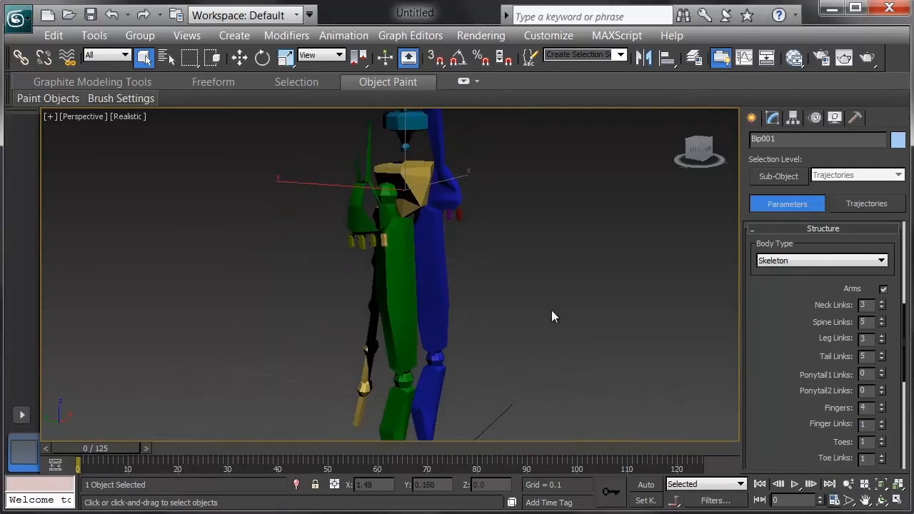
click(882, 421)
click(882, 422)
click(883, 422)
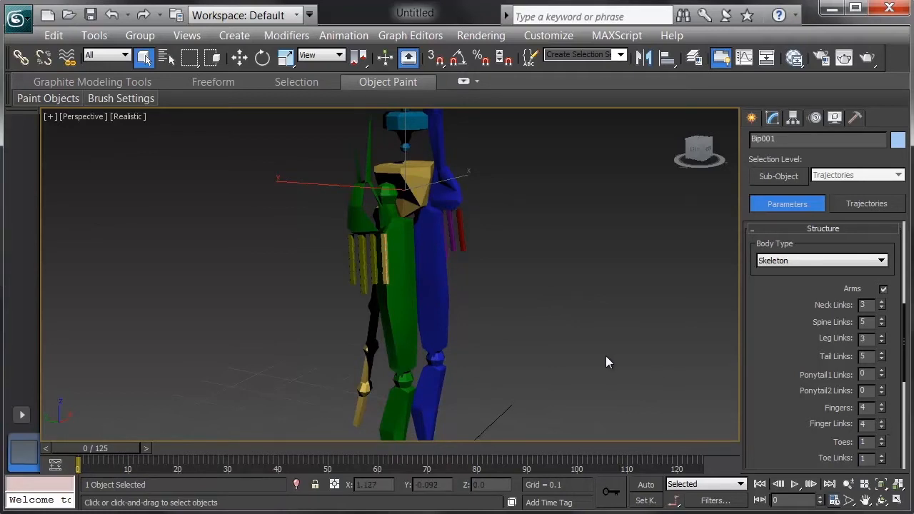
Set the biped's leg links to 4.
alt+middle_drag(647, 371, 577, 224)
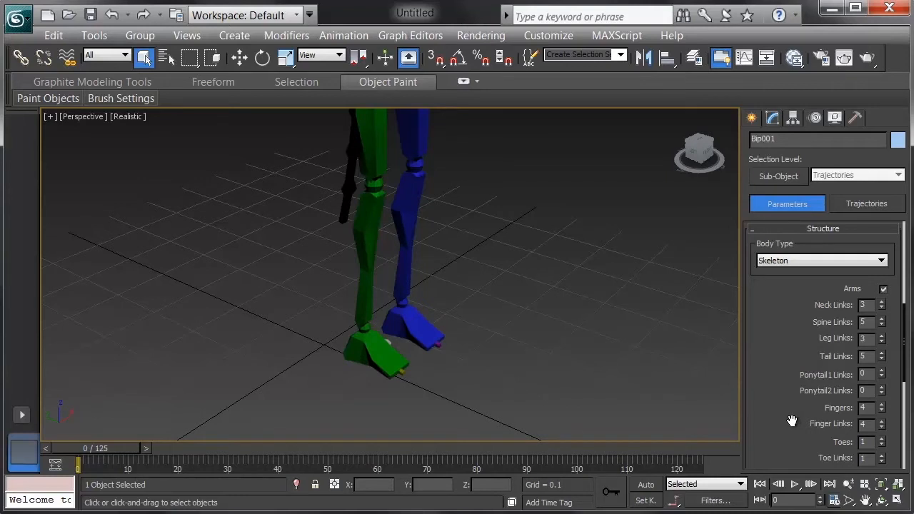
drag(787, 422, 779, 370)
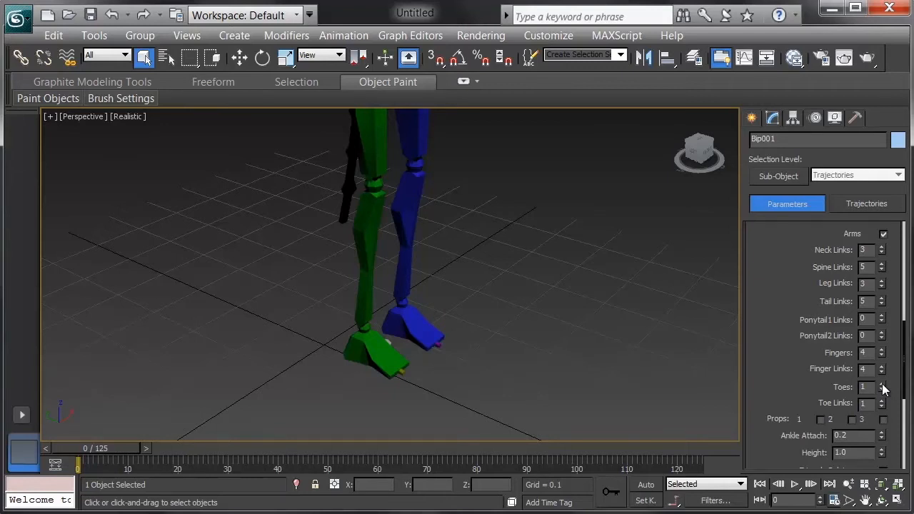
click(883, 281)
scroll(487, 296, down, 3)
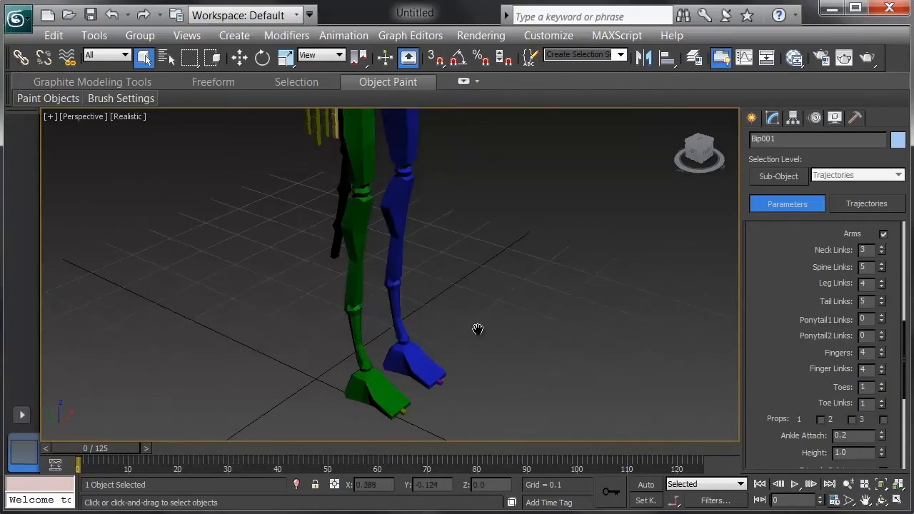
Try moving the right foot bone to test how the leg with the extra link bends.
click(394, 353)
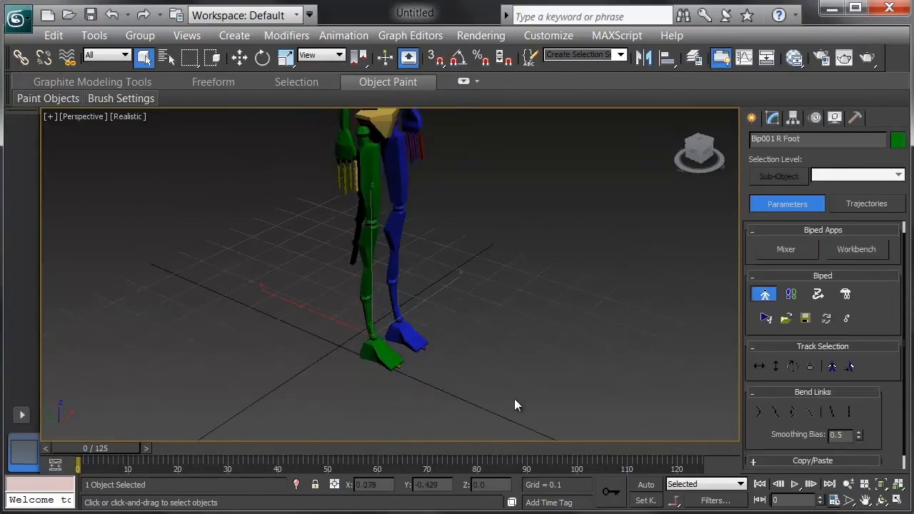
key(w)
drag(334, 279, 272, 230)
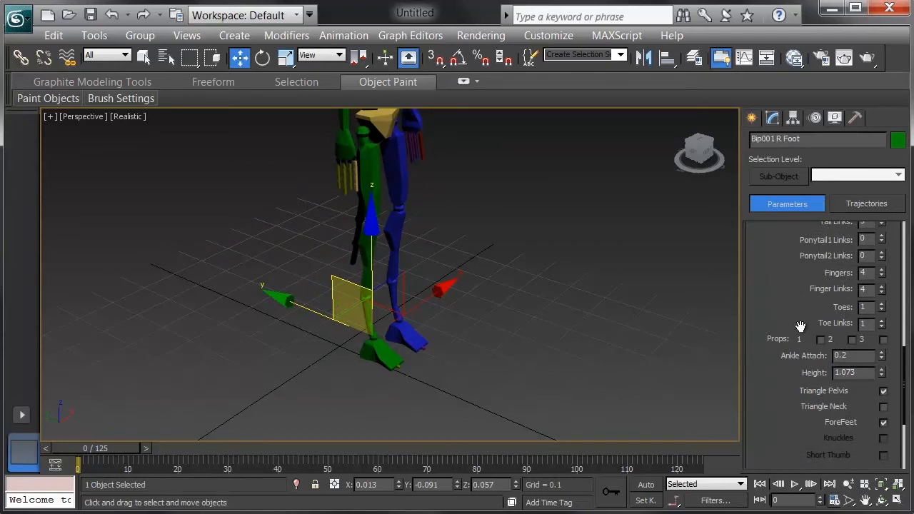
Enable prop 1 for the biped and select the prop beside the right hand.
click(820, 339)
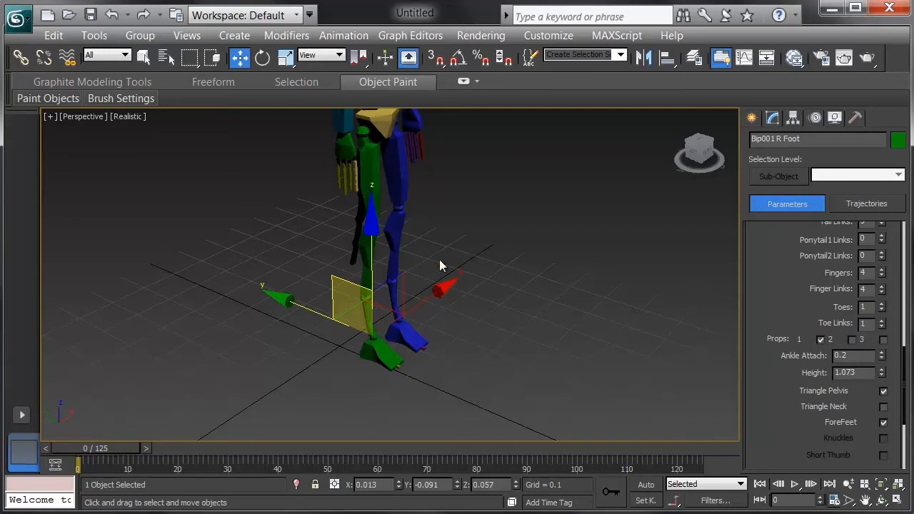
middle_drag(438, 265, 452, 396)
click(362, 246)
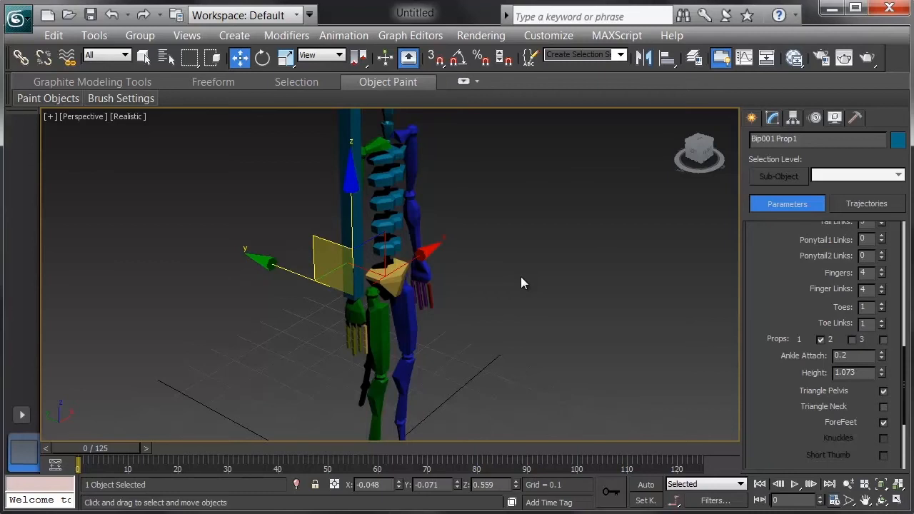
Increase the biped's height to 4.273.
scroll(879, 284, down, 3)
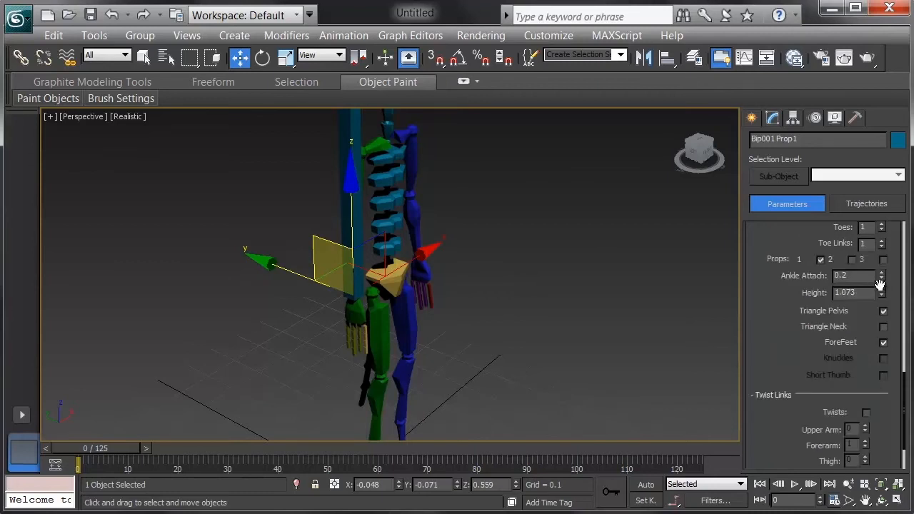
click(881, 290)
drag(882, 292, 879, 268)
scroll(507, 272, down, 5)
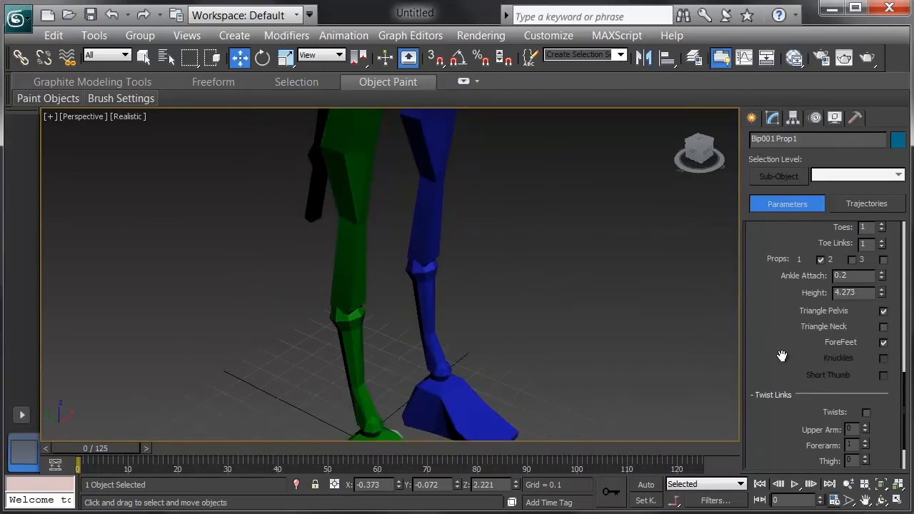
Enable Triangle Neck for the biped and inspect the neck and shoulder area.
click(883, 327)
middle_drag(540, 253, 440, 359)
scroll(440, 359, down, 4)
middle_drag(421, 268, 403, 410)
middle_drag(393, 331, 412, 351)
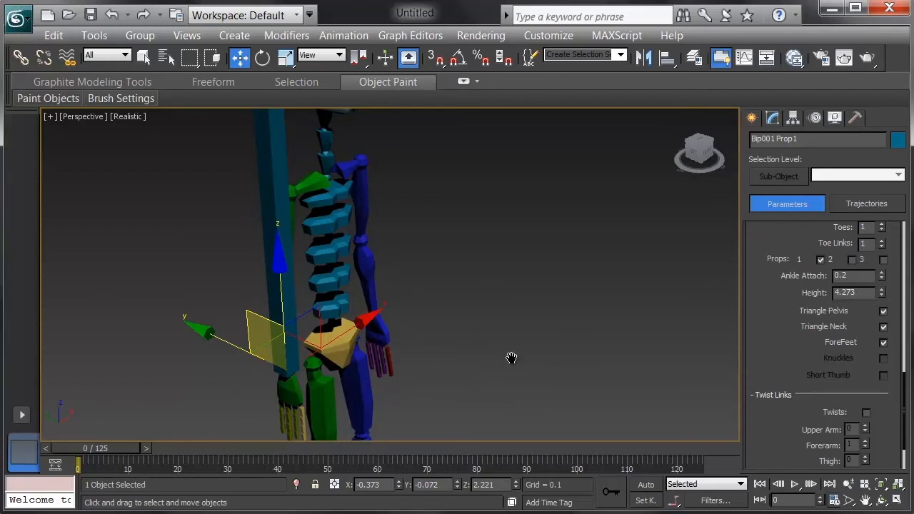
middle_drag(510, 359, 508, 338)
Bring up the Twist Links settings, select the left hand bone and display edged faces in the viewport.
drag(774, 435, 779, 300)
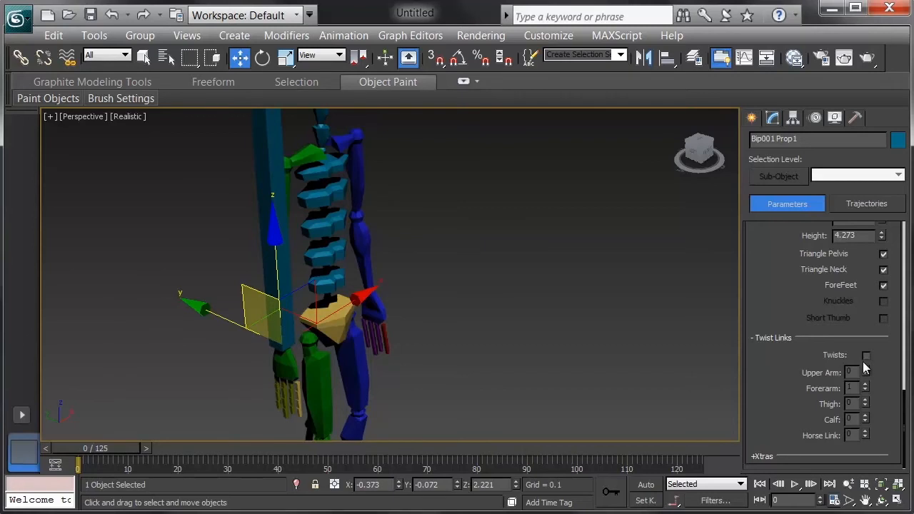
scroll(564, 341, up, 5)
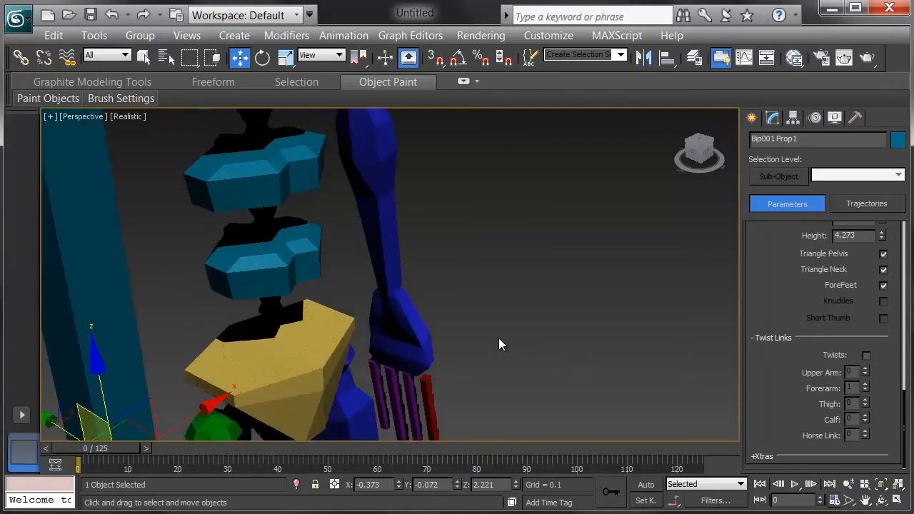
click(432, 347)
middle_drag(523, 347, 530, 360)
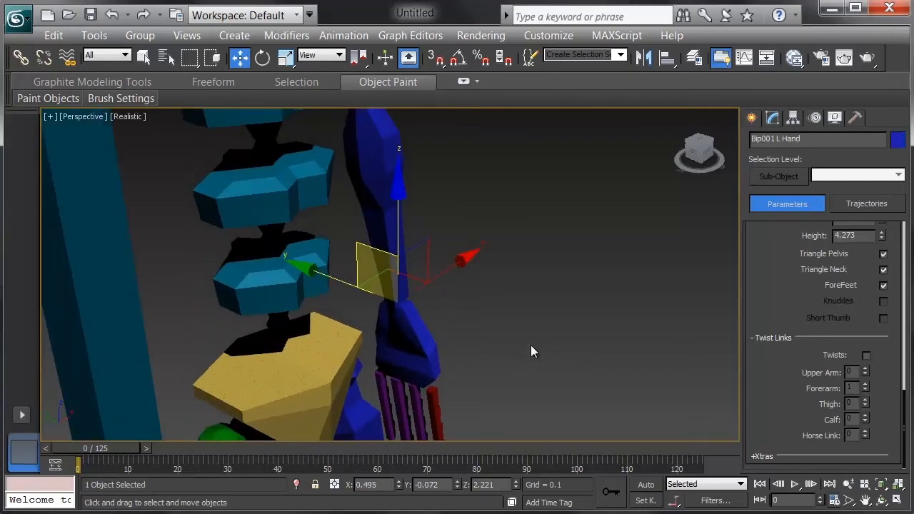
key(F4)
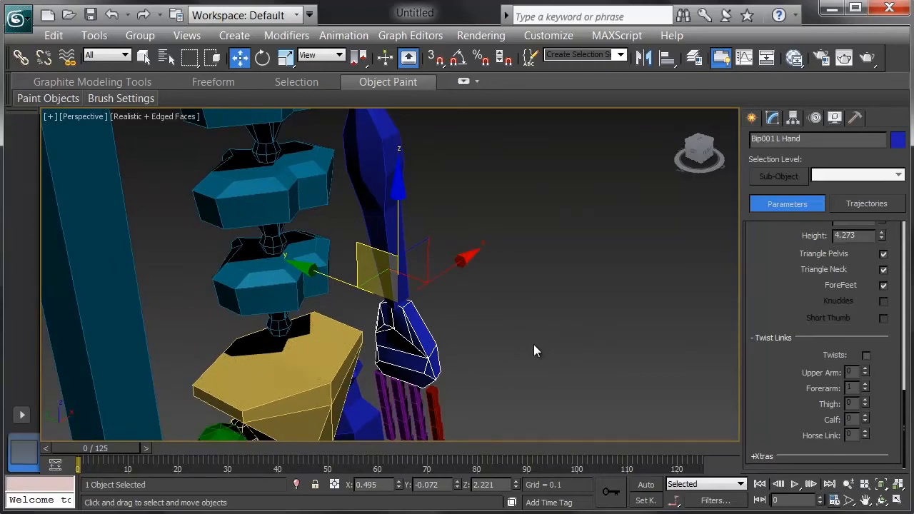
Try rotating the left hand about its vertical axis with twist links off, and undo the rotation.
key(e)
drag(434, 366, 428, 342)
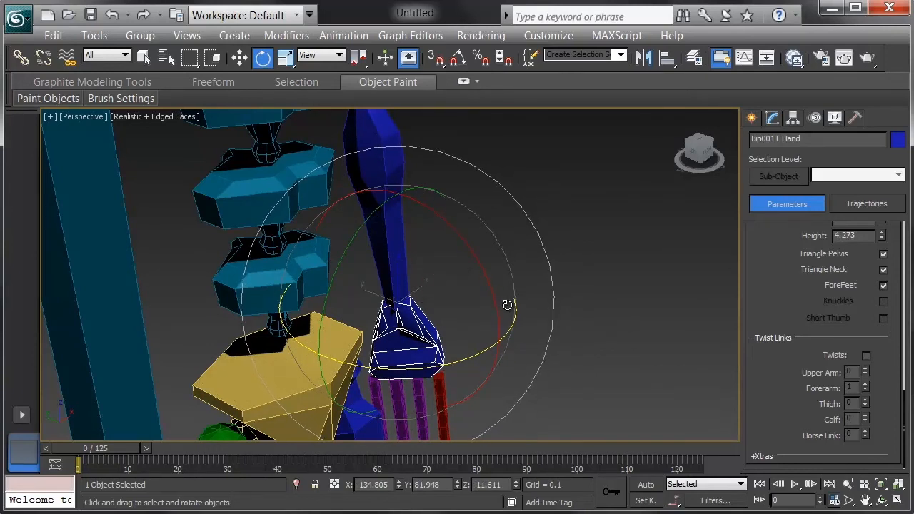
key(ctrl+z)
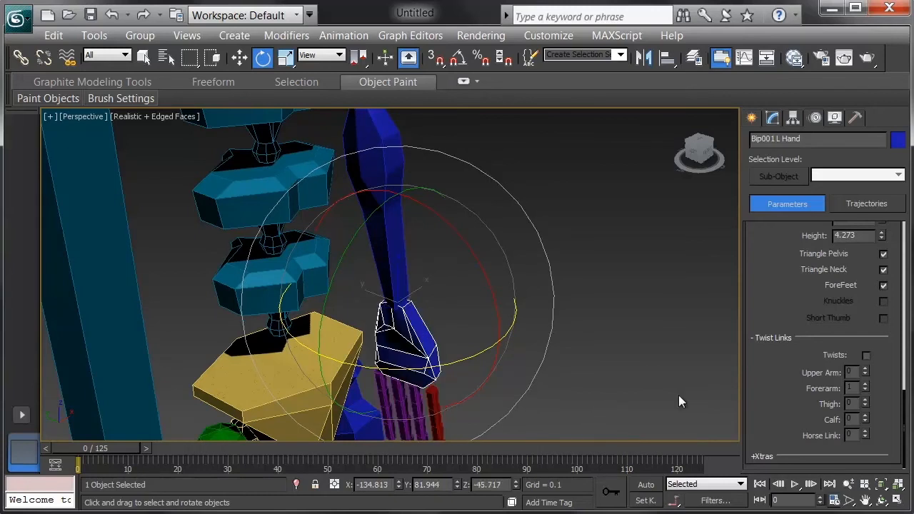
Enable twist links for the biped and rotate the left hand to test the forearm twist.
click(866, 355)
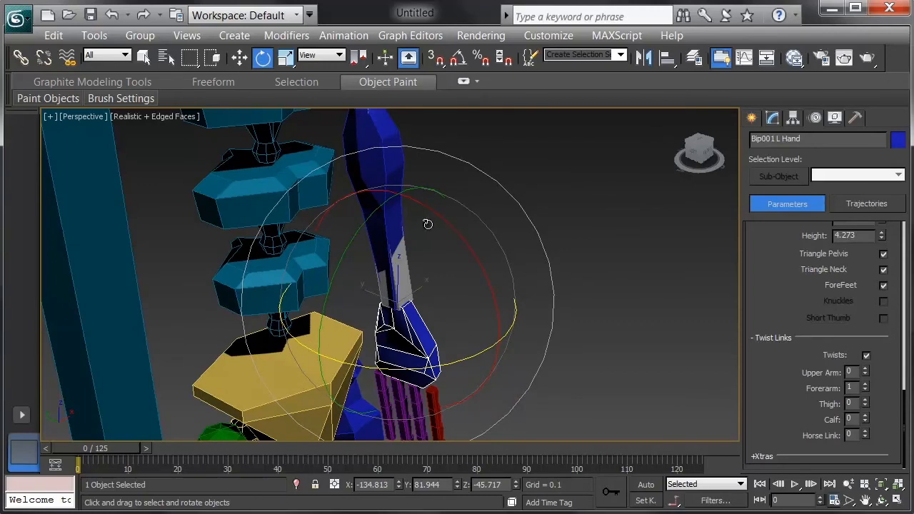
drag(450, 360, 419, 362)
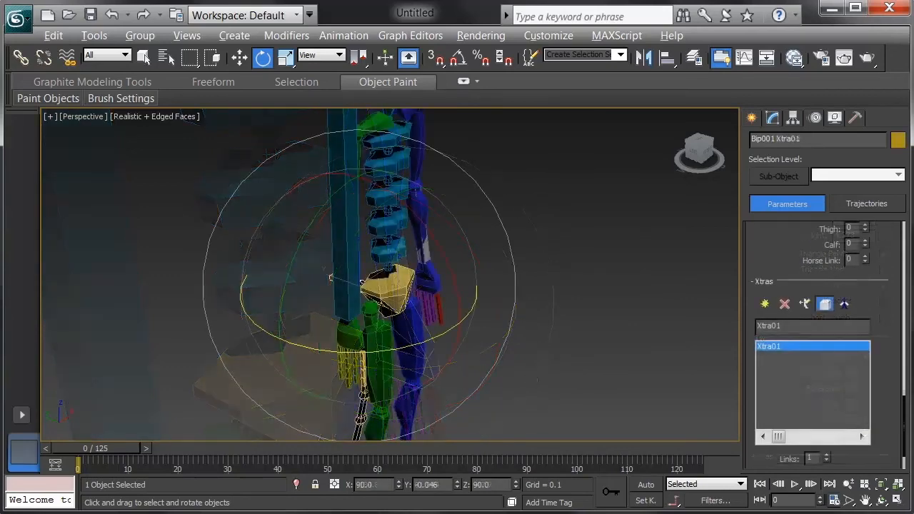
Examine the extra bone behind the pelvis from the side and front, and return to the biped's Structure settings.
alt+middle_drag(443, 375, 411, 379)
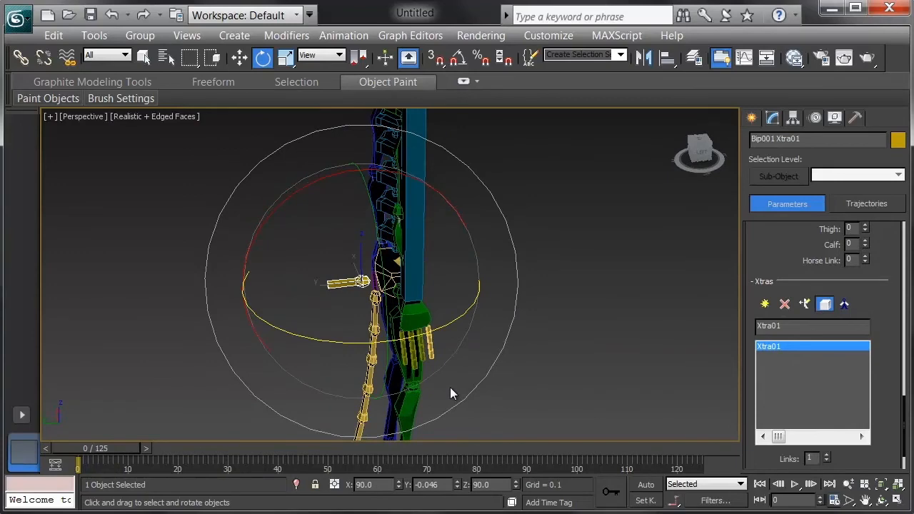
alt+middle_drag(555, 351, 606, 342)
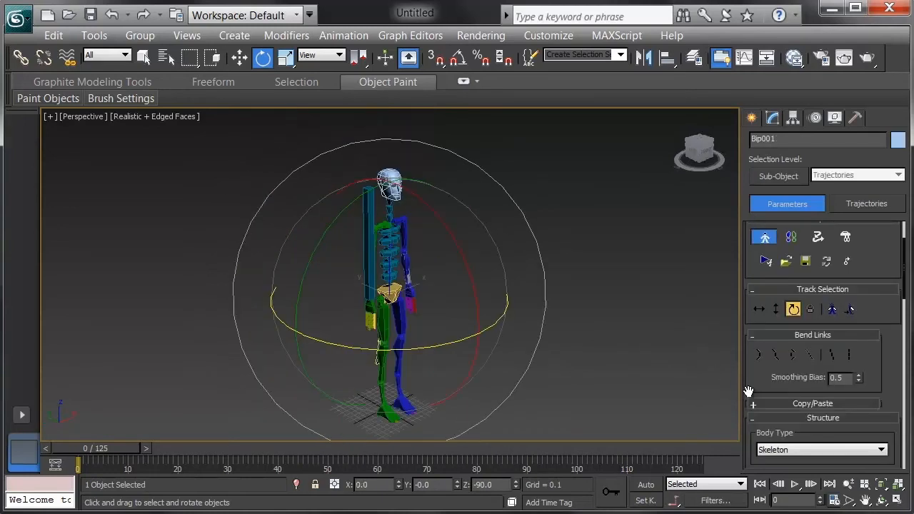
drag(756, 394, 756, 192)
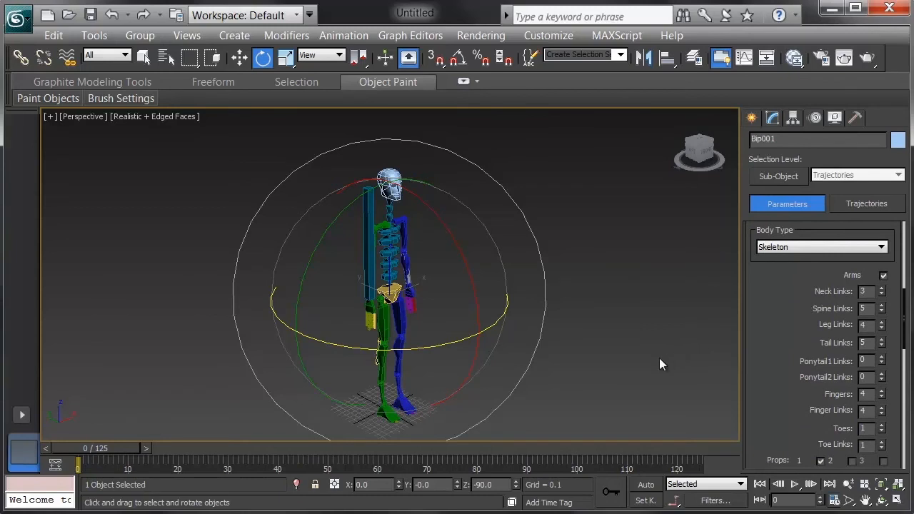
Select the left and right horse link bones of the lower legs and scale them up slightly.
click(646, 384)
middle_drag(564, 376, 490, 300)
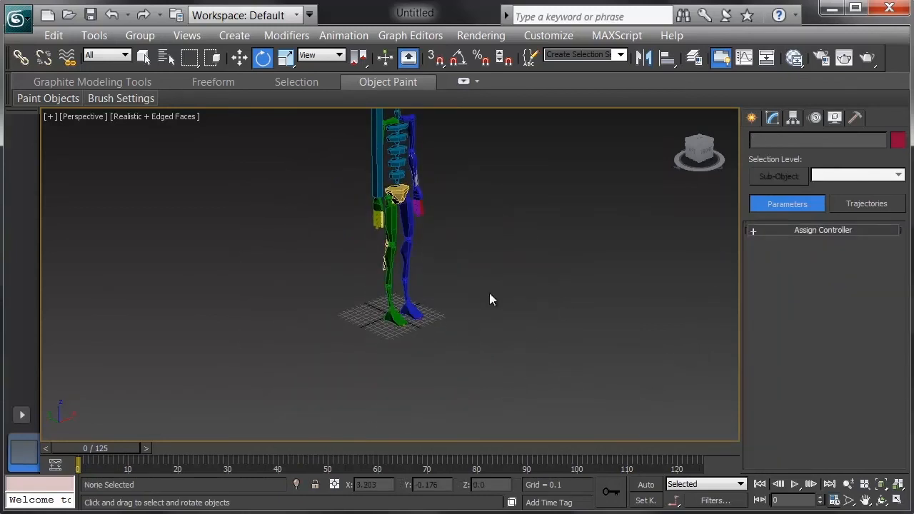
key(q)
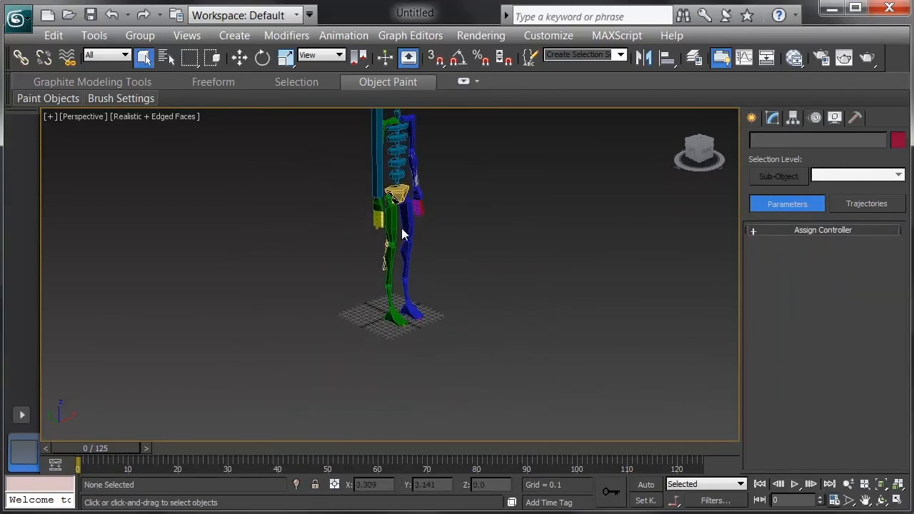
click(408, 300)
scroll(421, 335, up, 3)
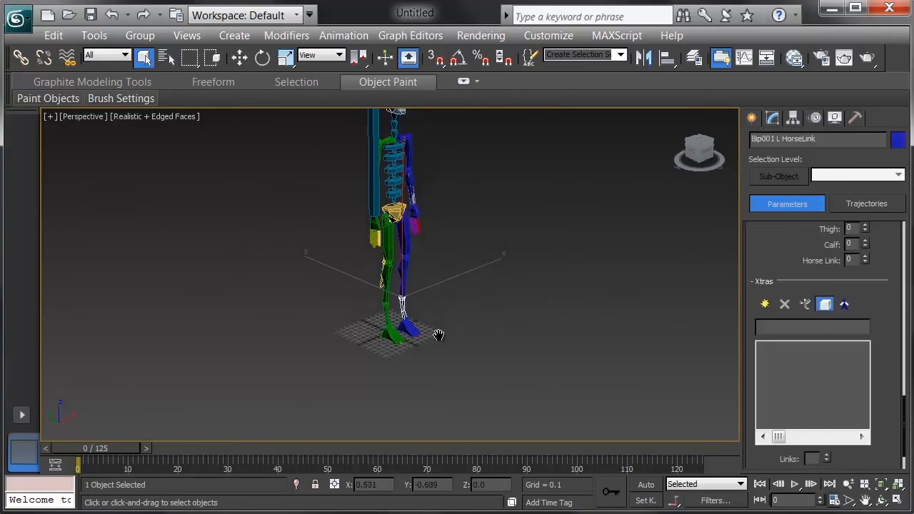
ctrl+click(386, 337)
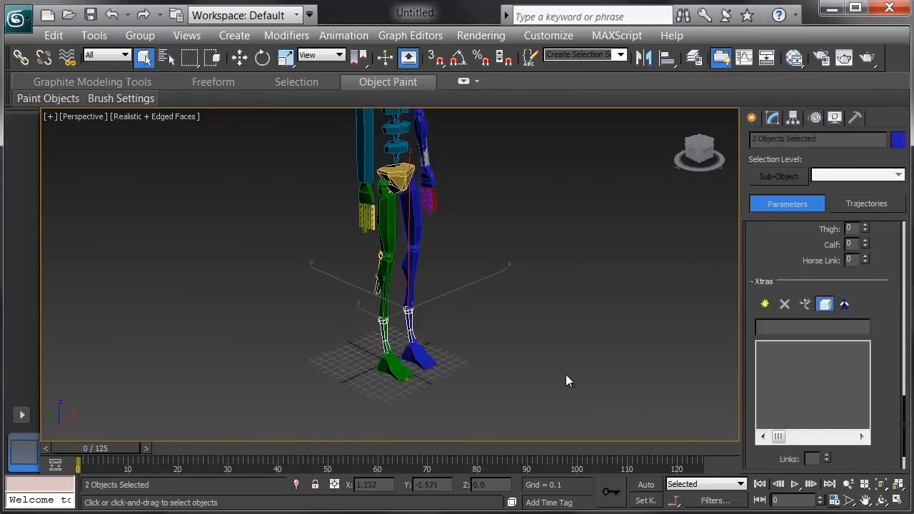
key(r)
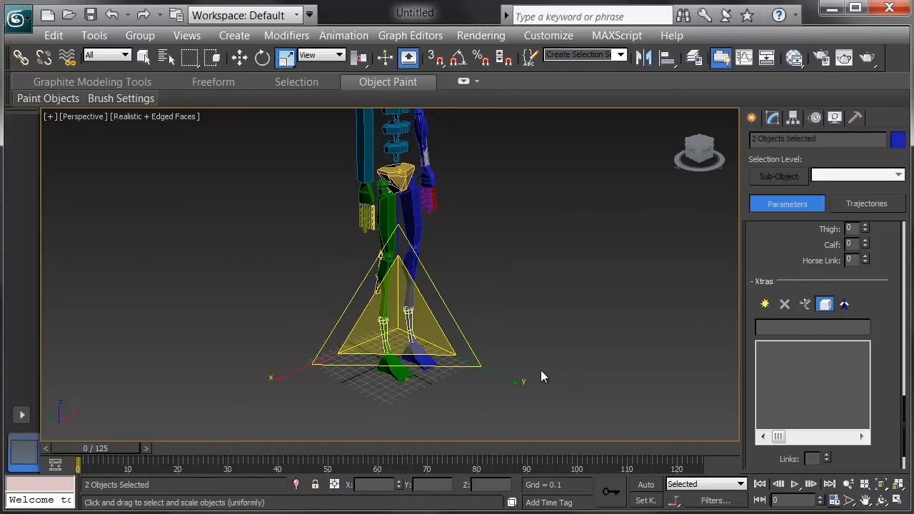
drag(404, 319, 365, 307)
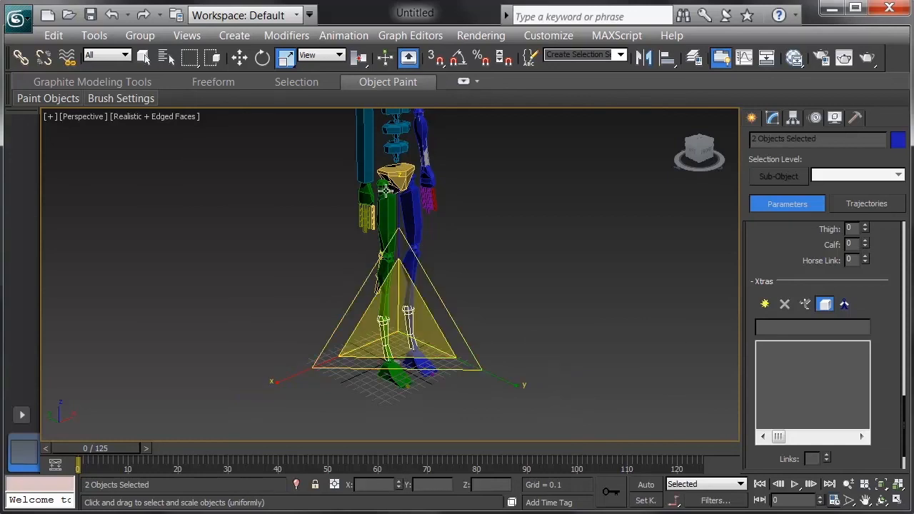
mouse_move(400, 192)
mouse_down()
mouse_move(399, 180)
mouse_move(399, 191)
mouse_up()
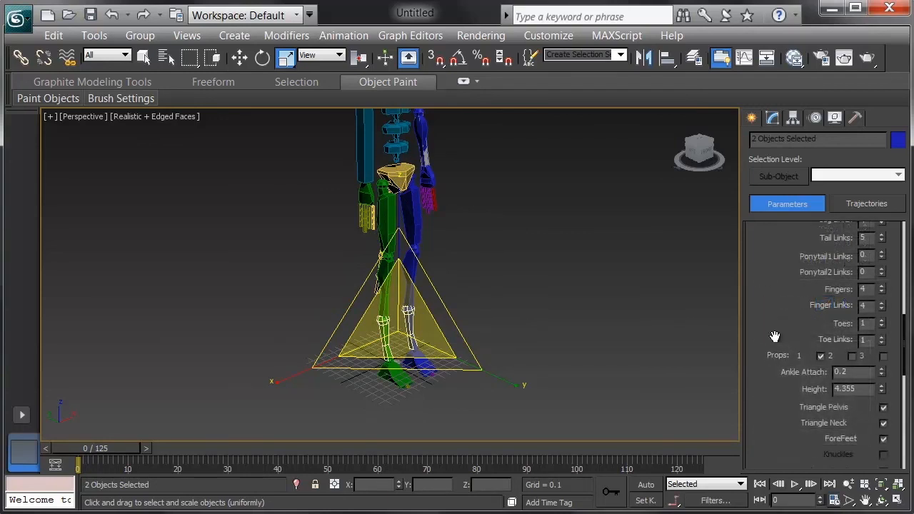
Turn off Figure Mode for the biped and bring more of its body into view.
scroll(775, 312, up, 5)
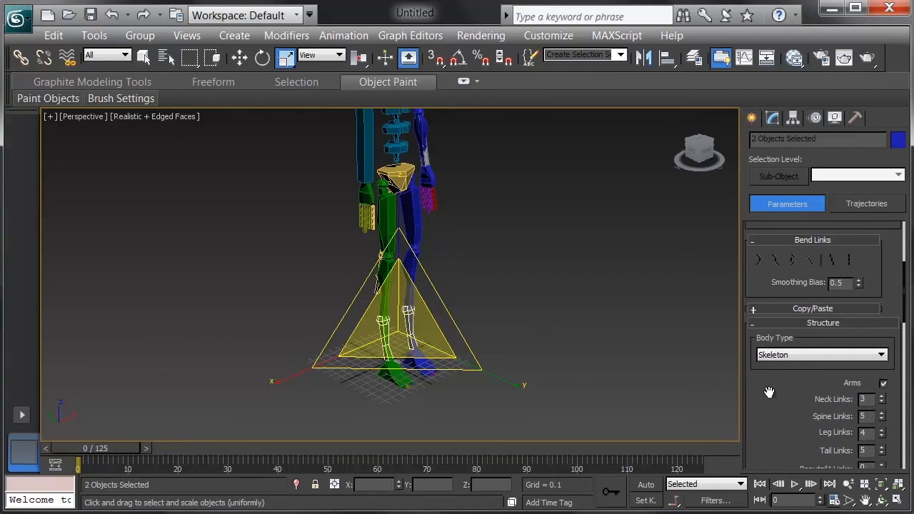
scroll(767, 392, up, 5)
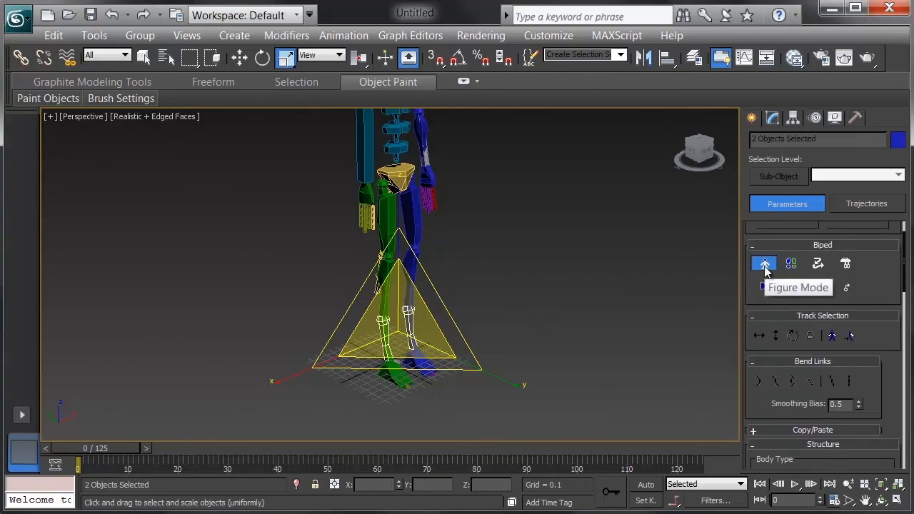
scroll(763, 268, up, 2)
middle_drag(549, 271, 531, 301)
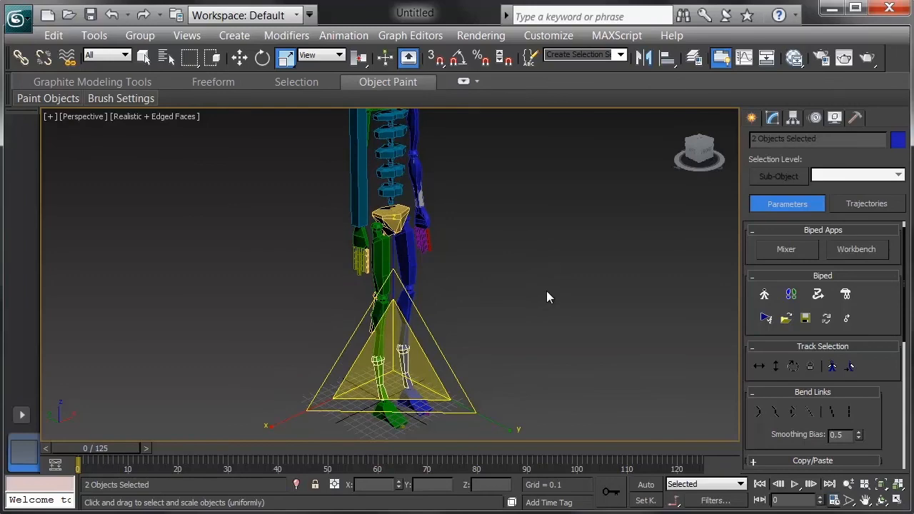